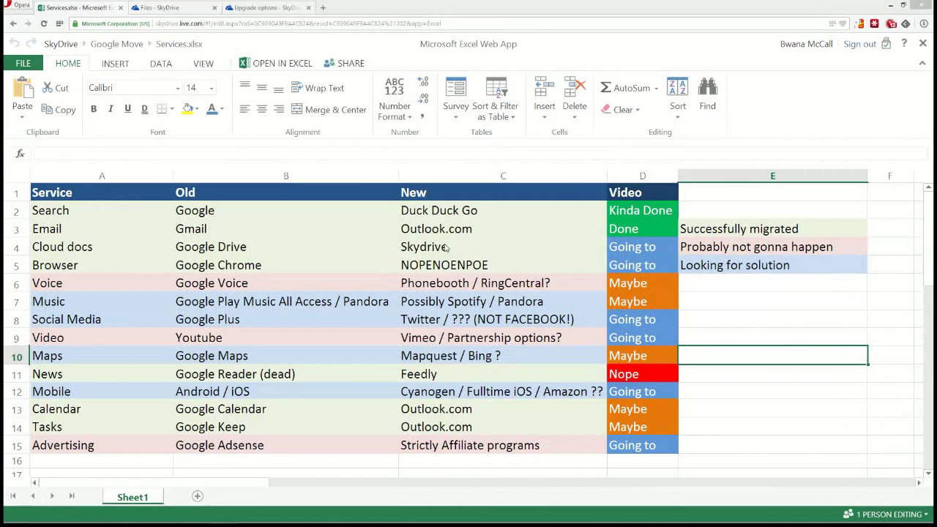
Enter 'Opera' in cell C5 as the Browser replacement, then reselect the Skydrive cell
{"action": "left_click", "coordinate": [442, 251]}
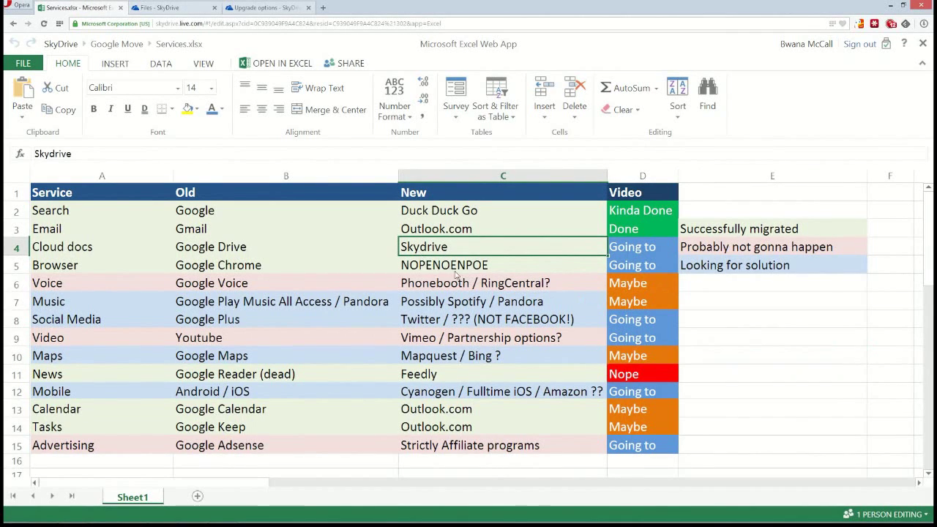
{"action": "left_click", "coordinate": [446, 268]}
{"action": "type", "text": "Opera"}
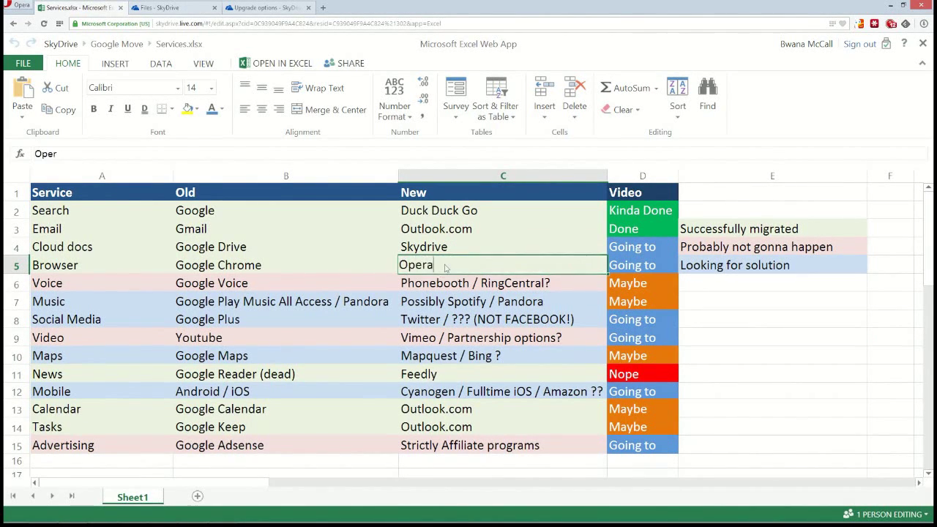
{"action": "key", "text": "Return"}
{"action": "left_click", "coordinate": [475, 254]}
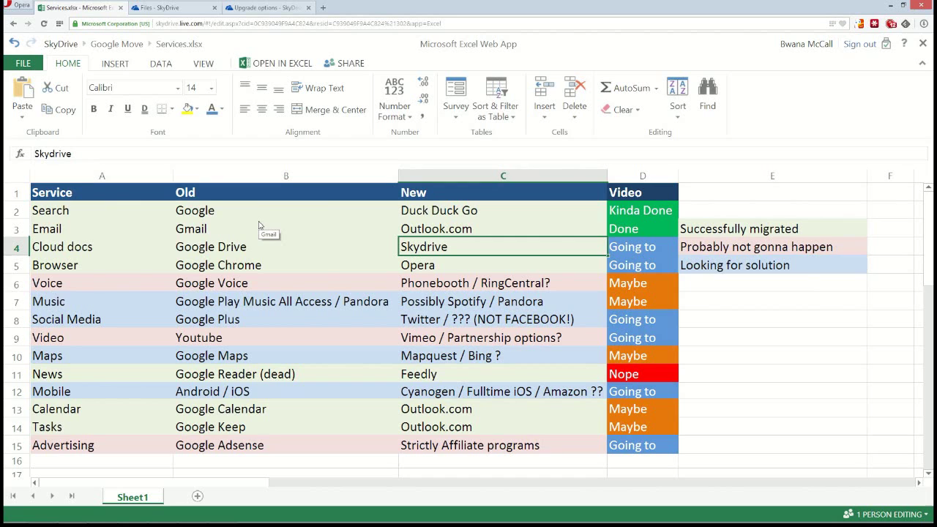
Switch to the 'Files - SkyDrive' browser tab to view the folder list
{"action": "left_click", "coordinate": [167, 12]}
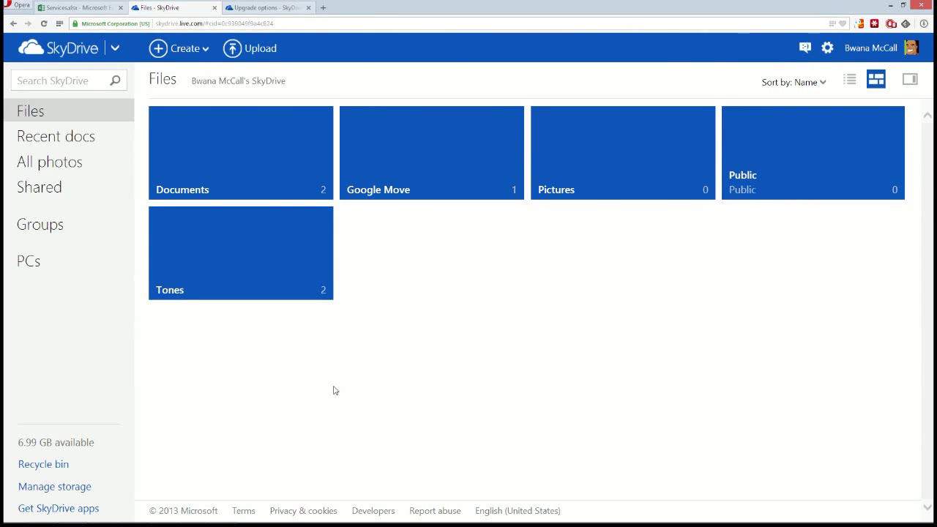
{"action": "left_click", "coordinate": [248, 7]}
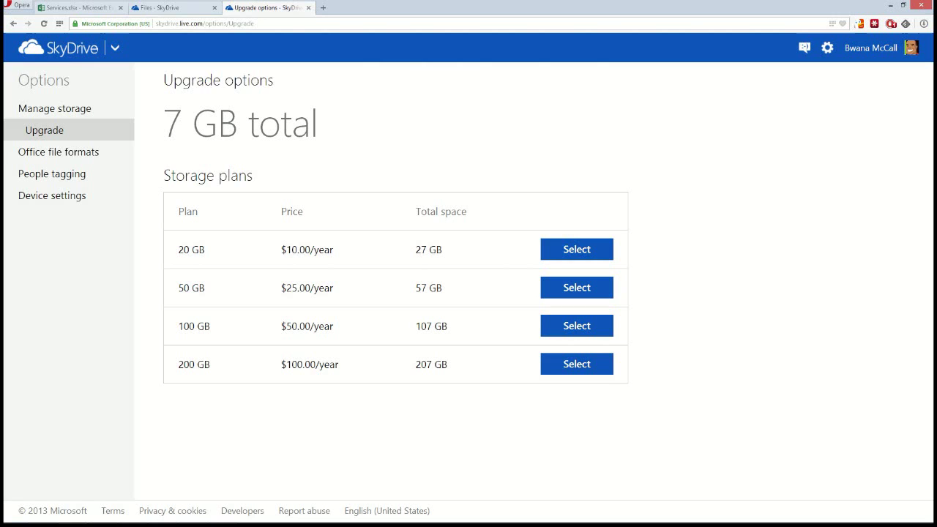
{"action": "left_click", "coordinate": [158, 8]}
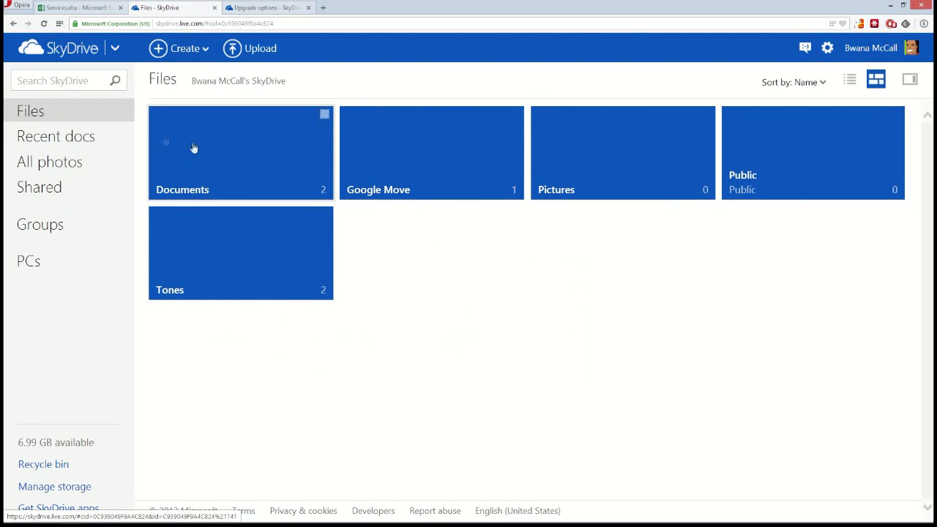
In Recent docs, view the Get a link sharing options for Services, then close without sharing
{"action": "left_click", "coordinate": [45, 136]}
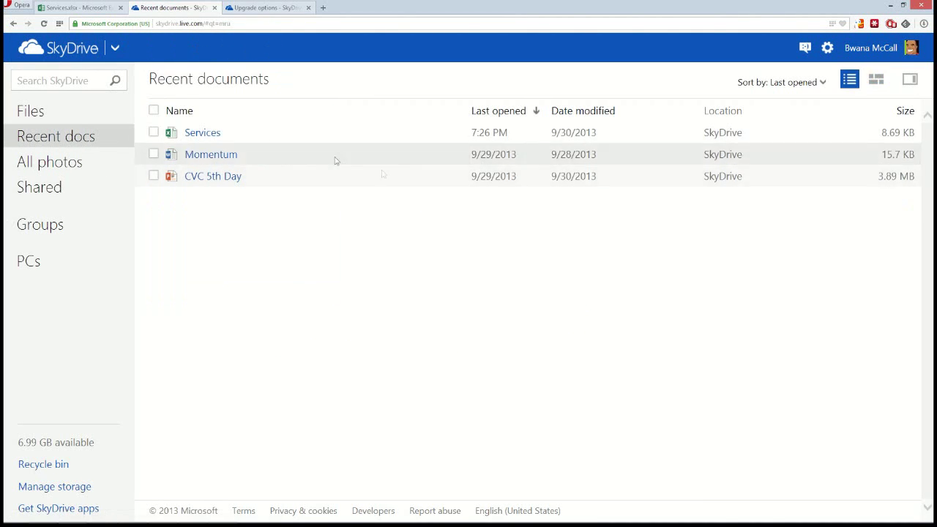
{"action": "left_click", "coordinate": [154, 132]}
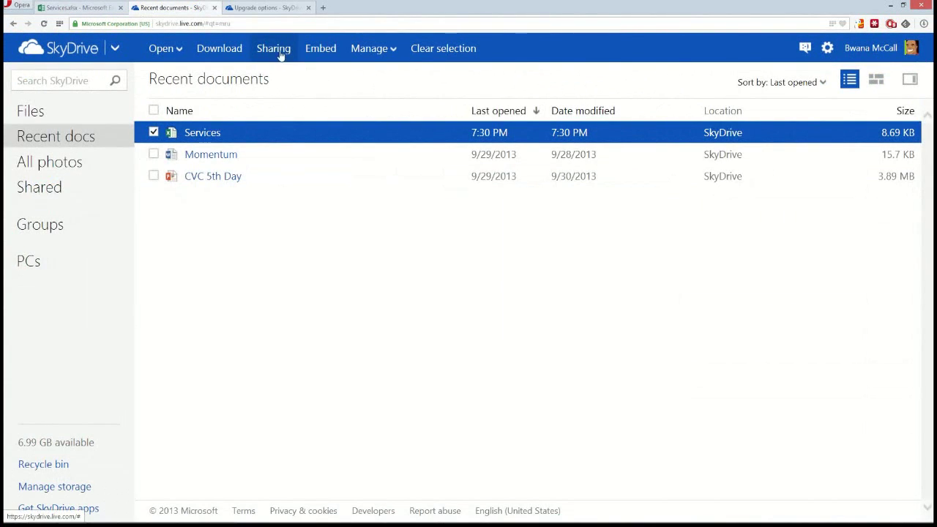
{"action": "left_click", "coordinate": [273, 48]}
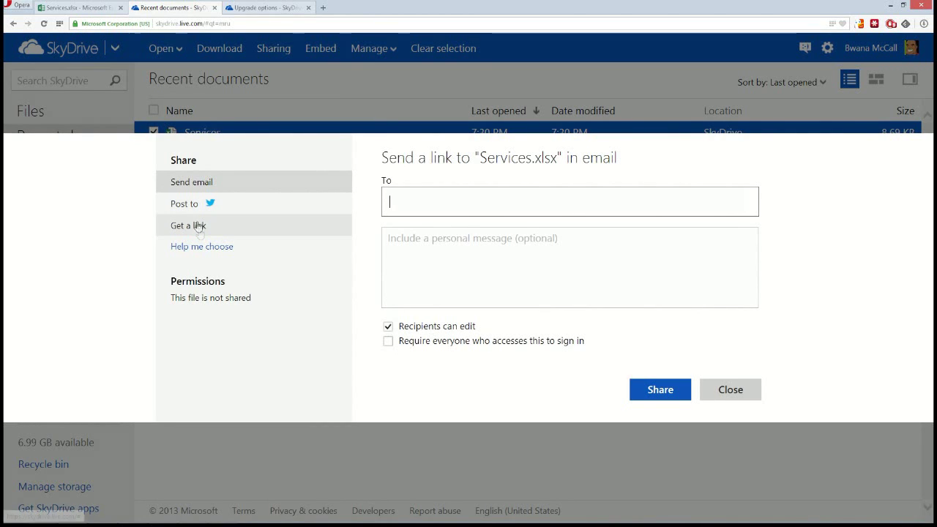
{"action": "left_click", "coordinate": [188, 225]}
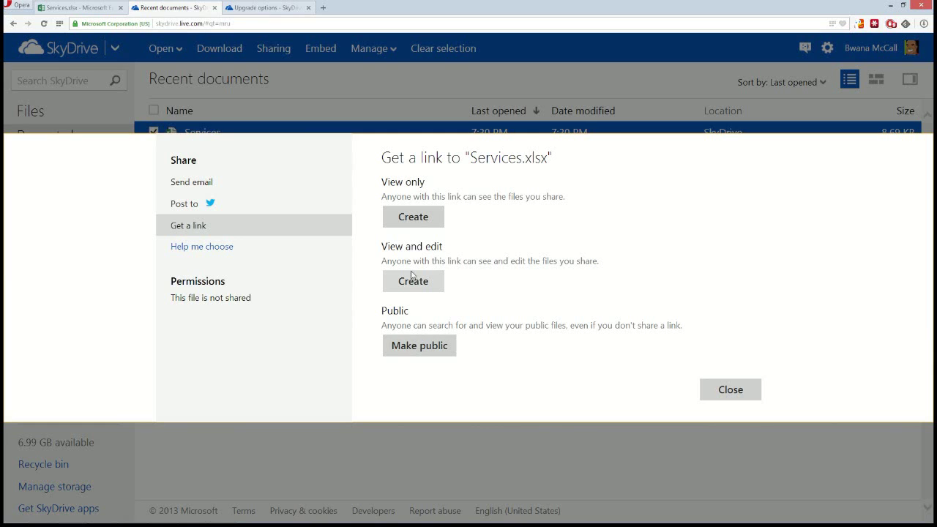
{"action": "left_click", "coordinate": [751, 398]}
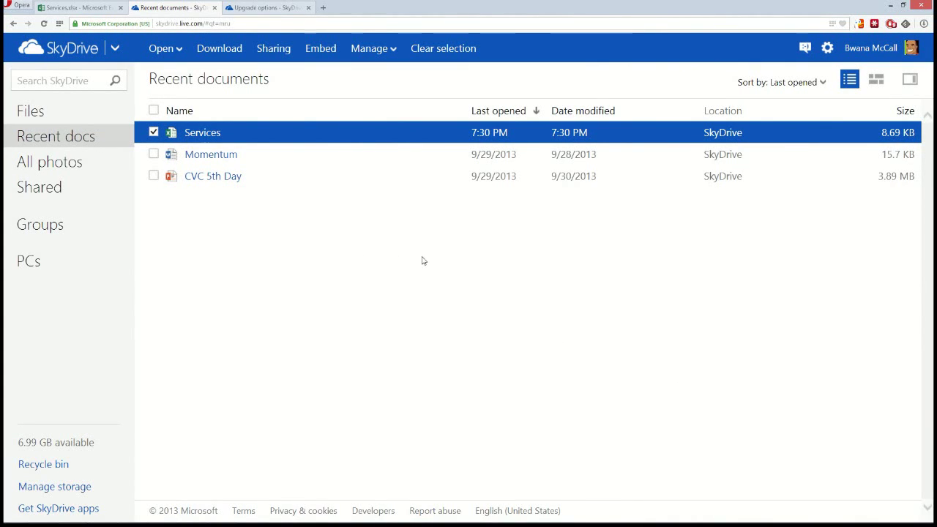
Glance at the storage upgrade plans, then return to the Services.xlsx spreadsheet
{"action": "left_click", "coordinate": [250, 7]}
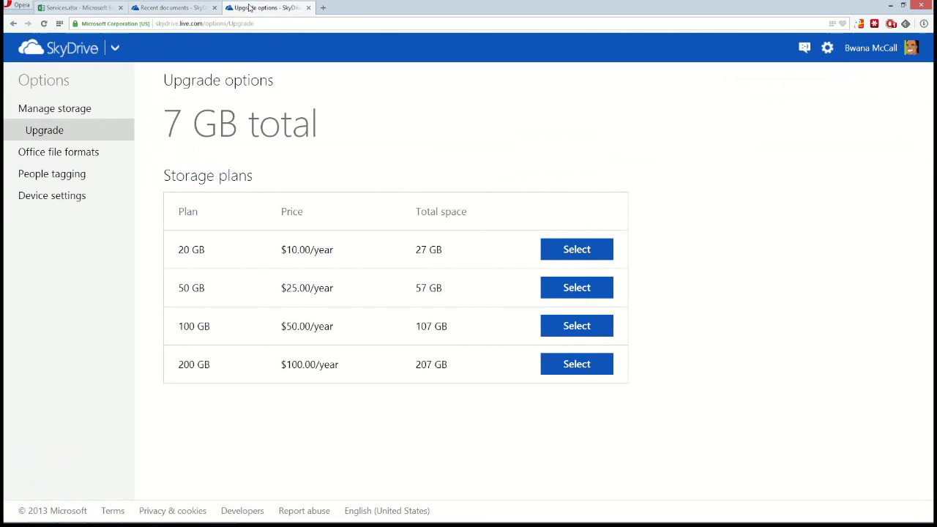
{"action": "left_click", "coordinate": [75, 8]}
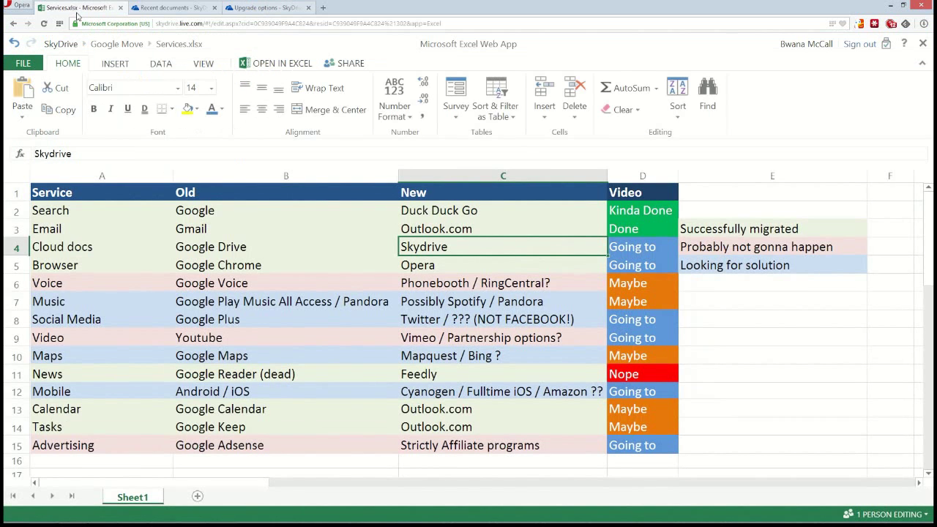